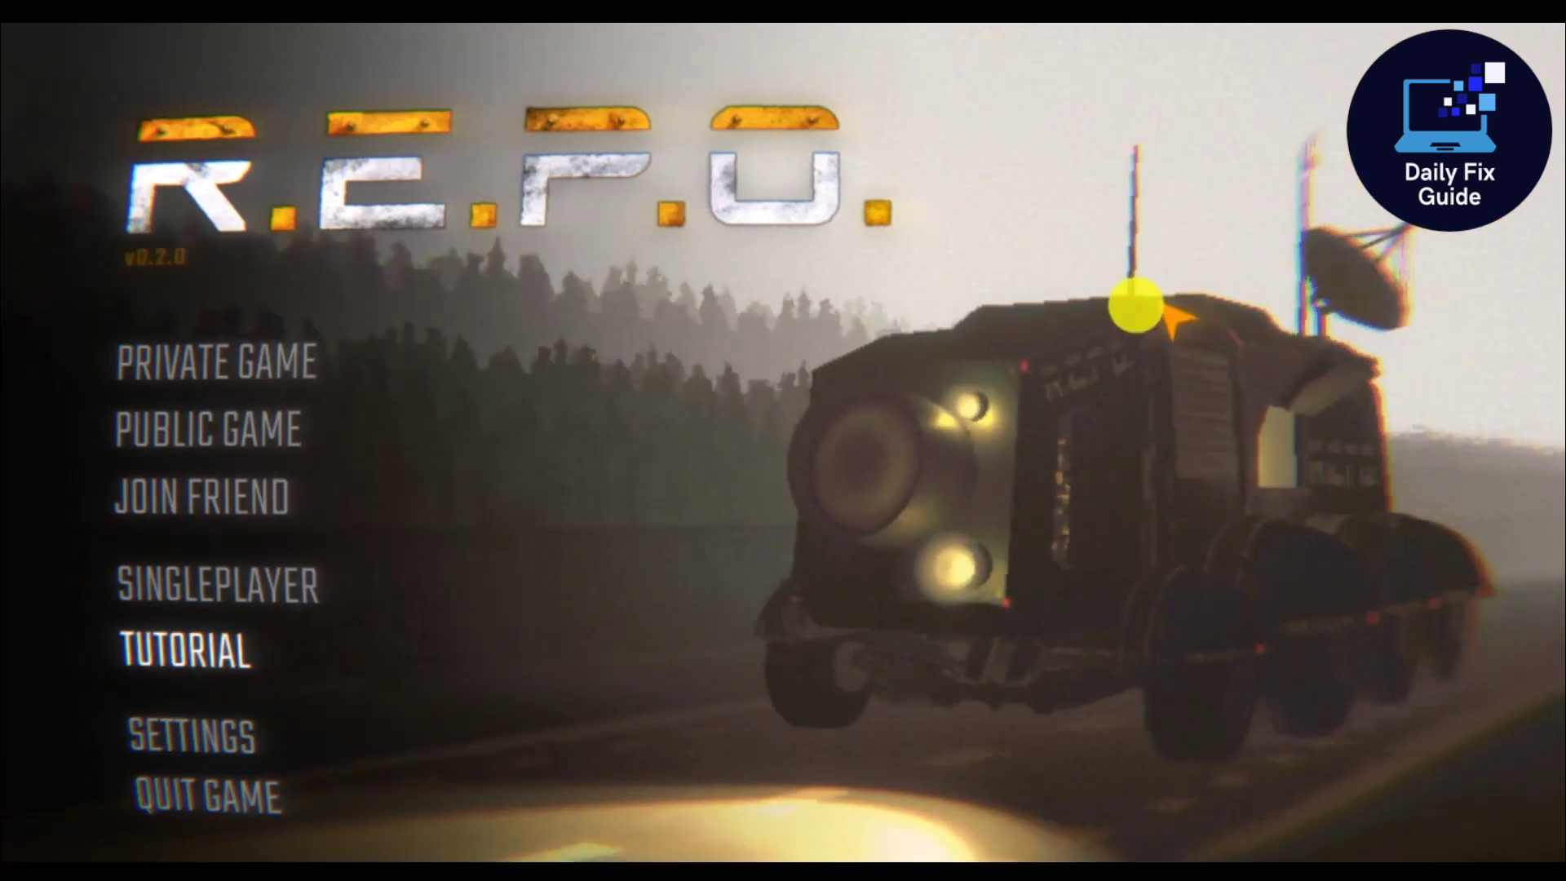
# Open Public Game, accept the random-players warning, and choose a server region from the Regions list.
pyautogui.click(288, 434)
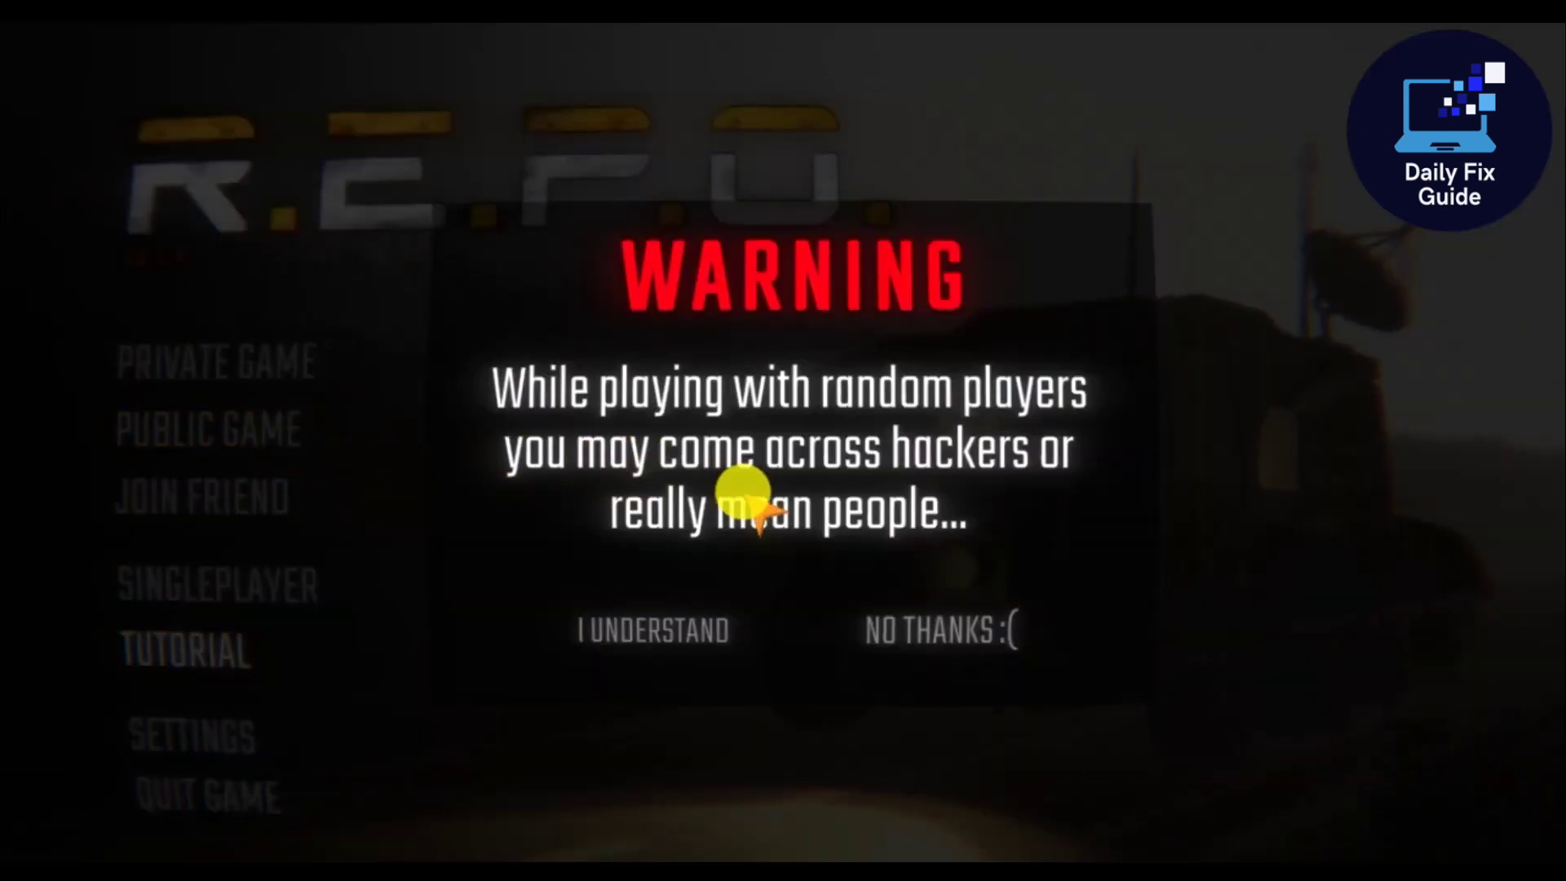
pyautogui.click(652, 628)
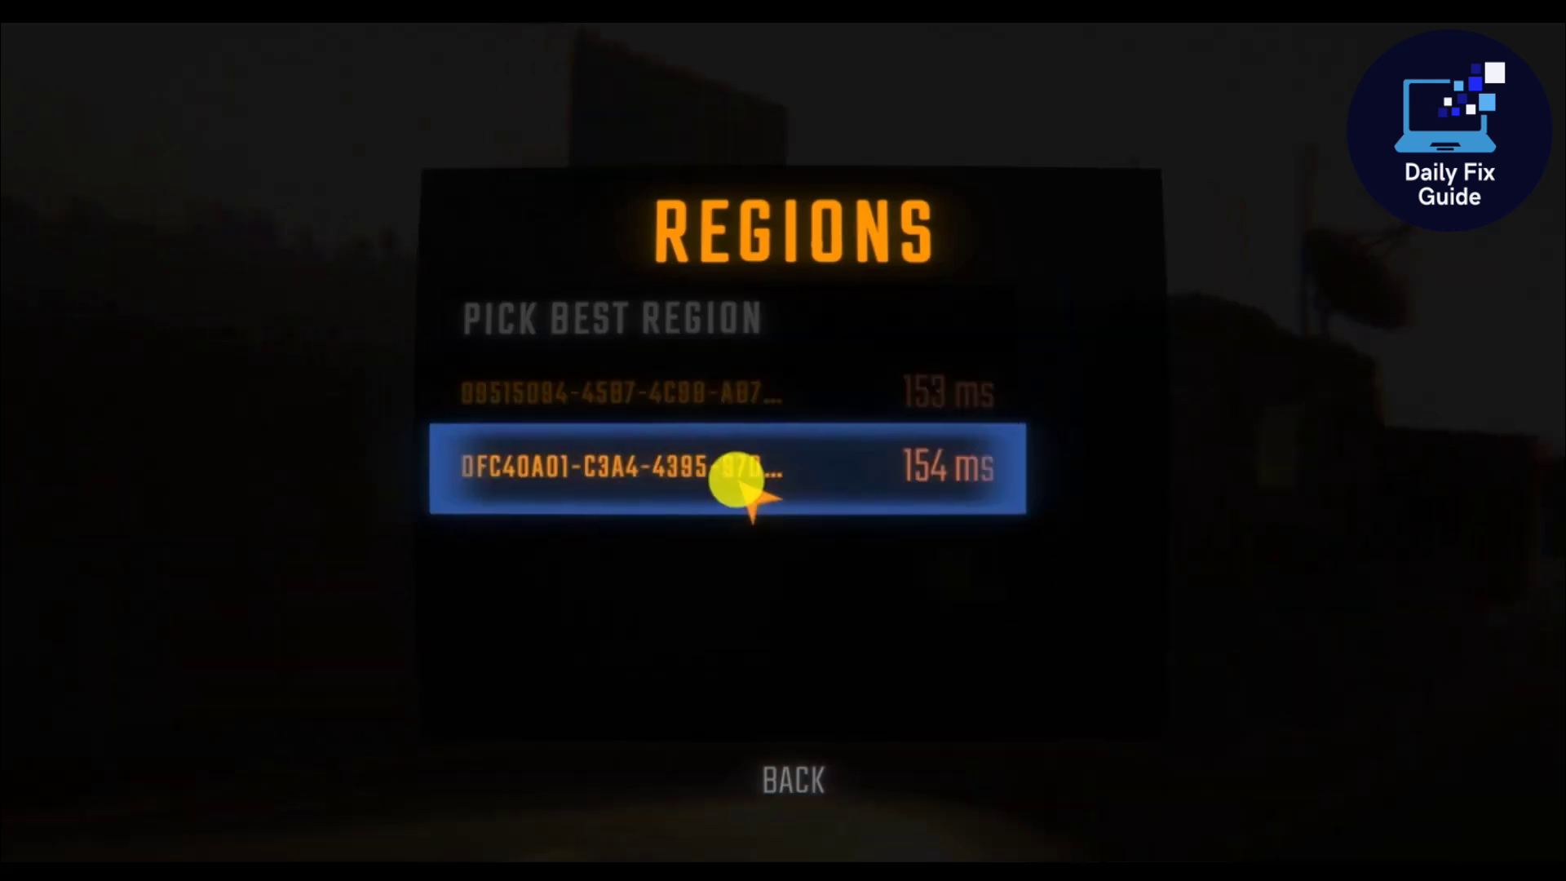
pyautogui.click(729, 337)
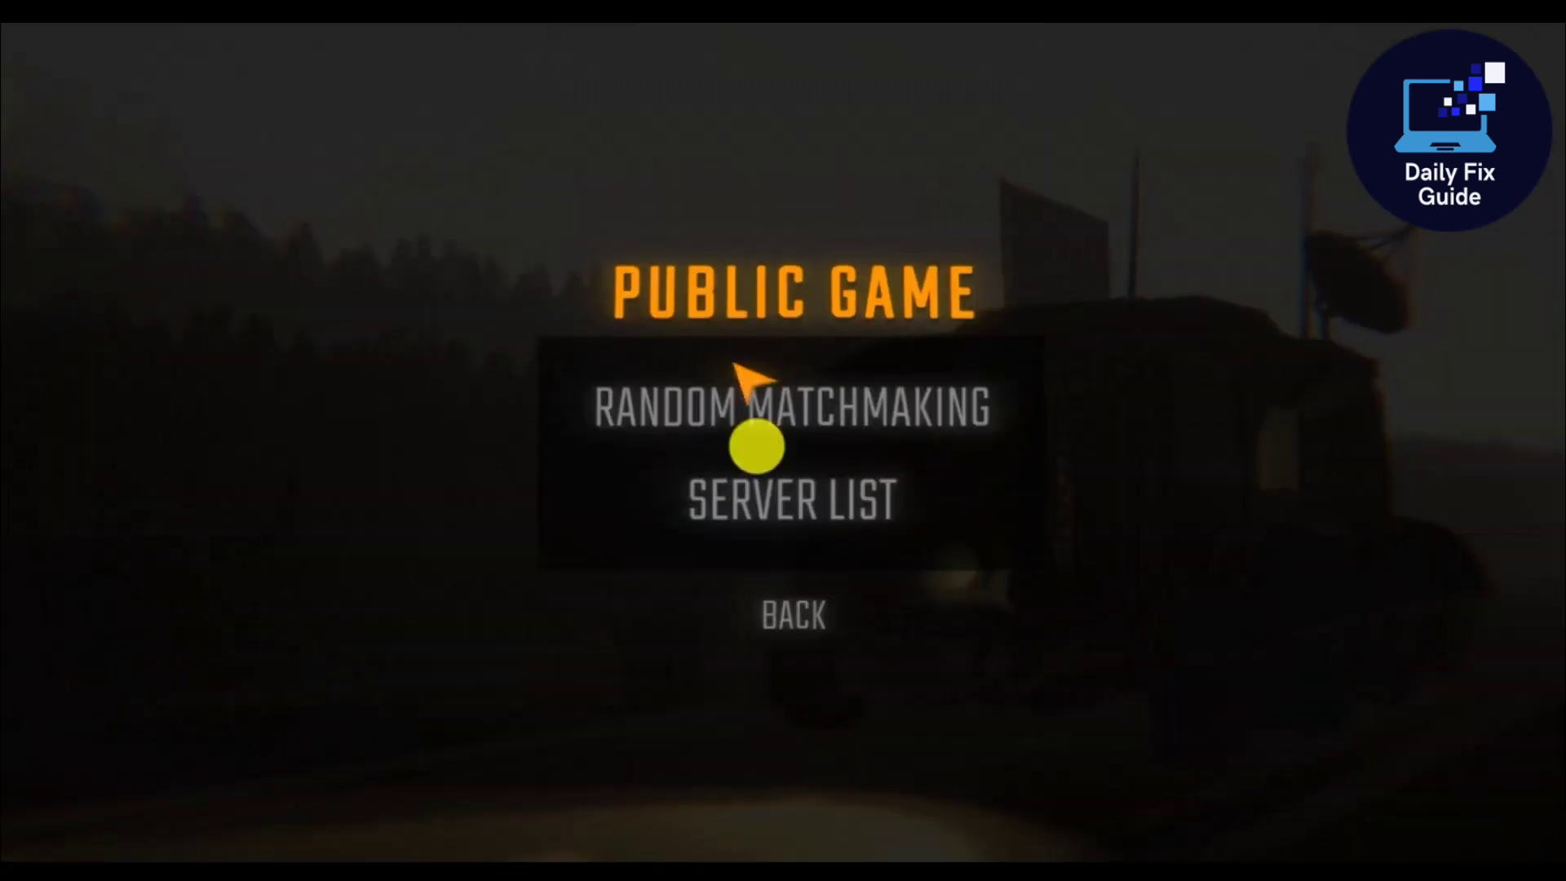
# Open the public Server List and run a server search.
pyautogui.click(621, 493)
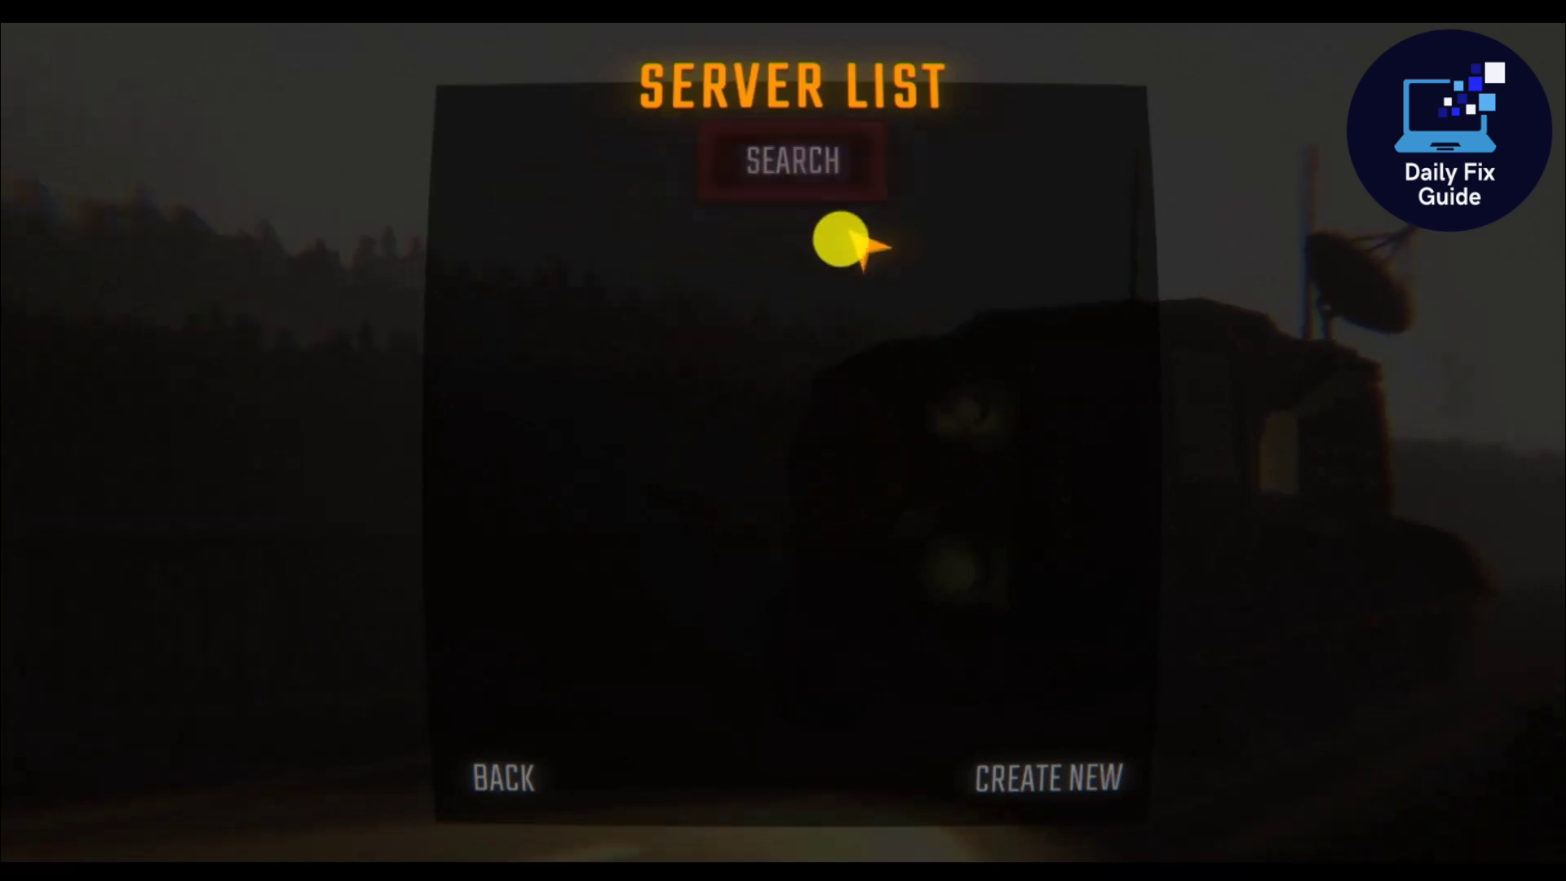
pyautogui.click(849, 211)
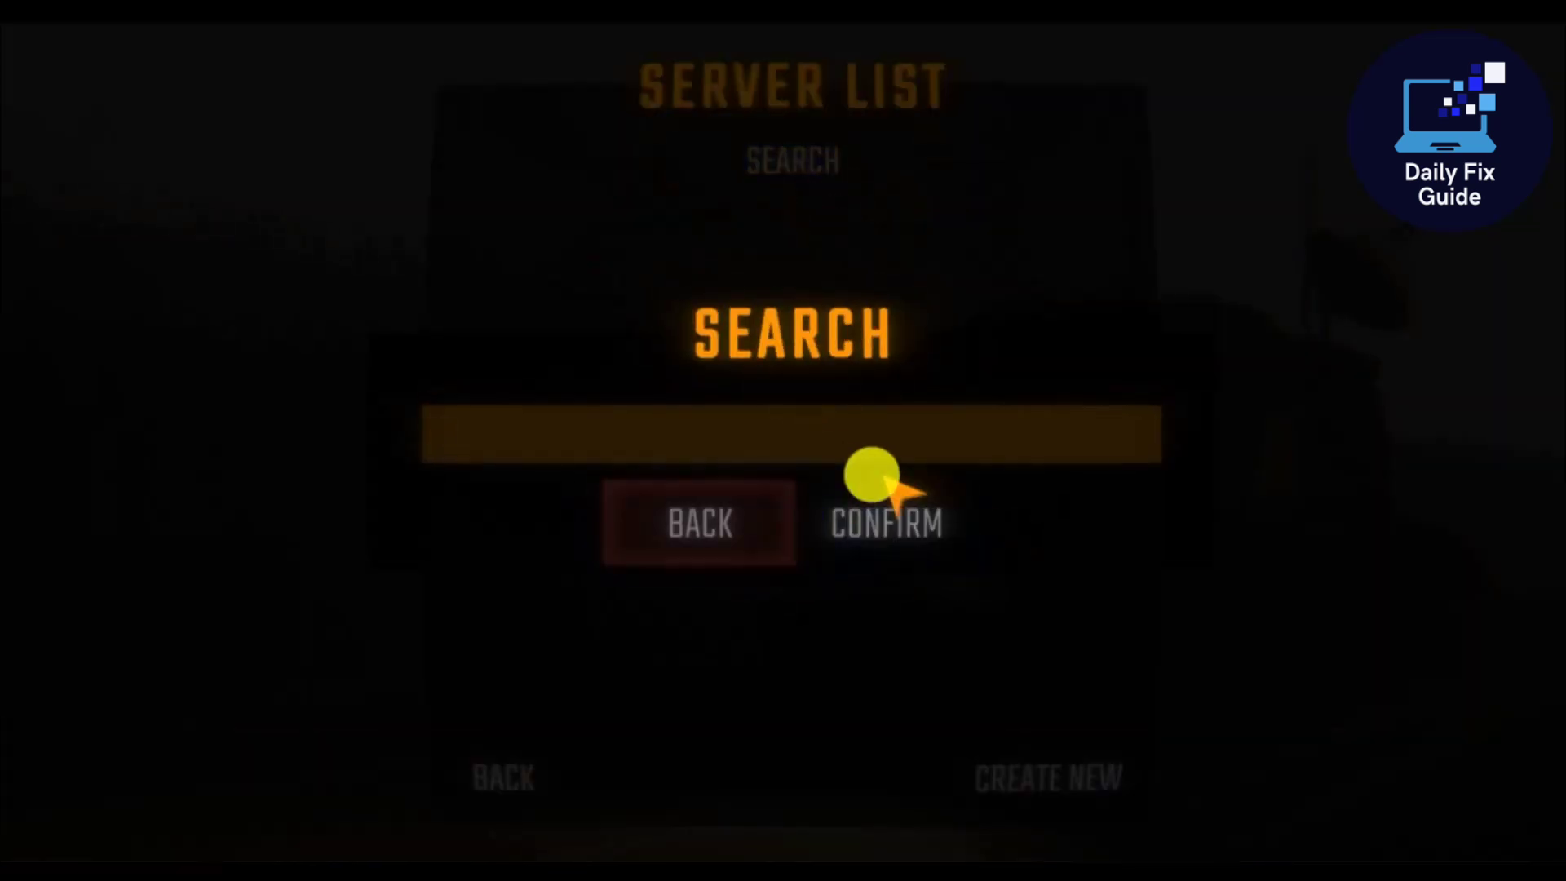
pyautogui.click(885, 523)
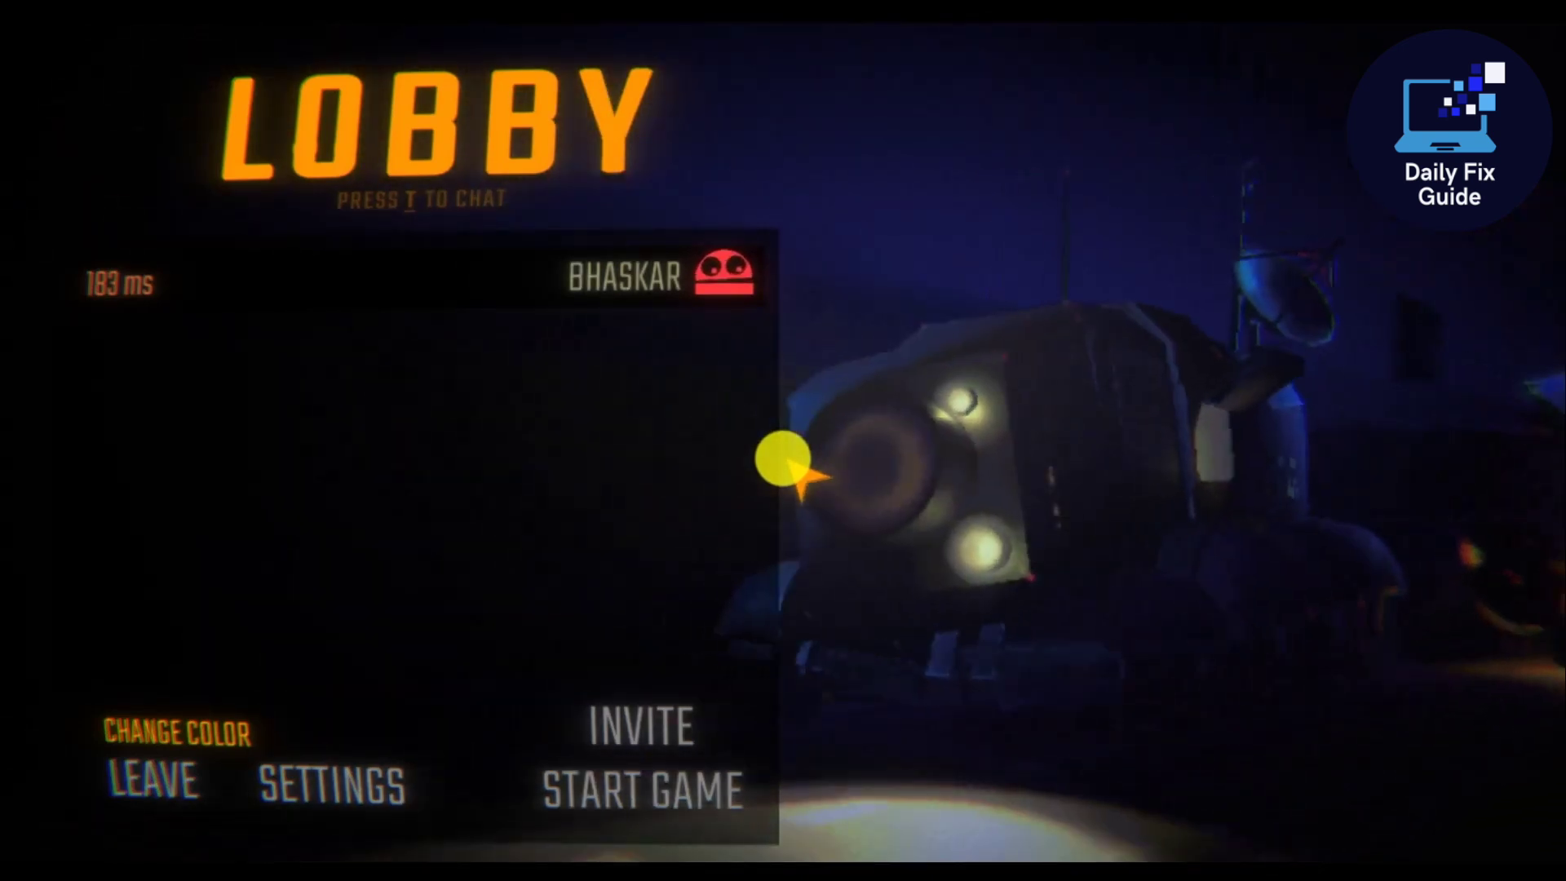
# Leave the lobby with Yes confirmed, then choose the option to find a friend's game.
pyautogui.click(171, 774)
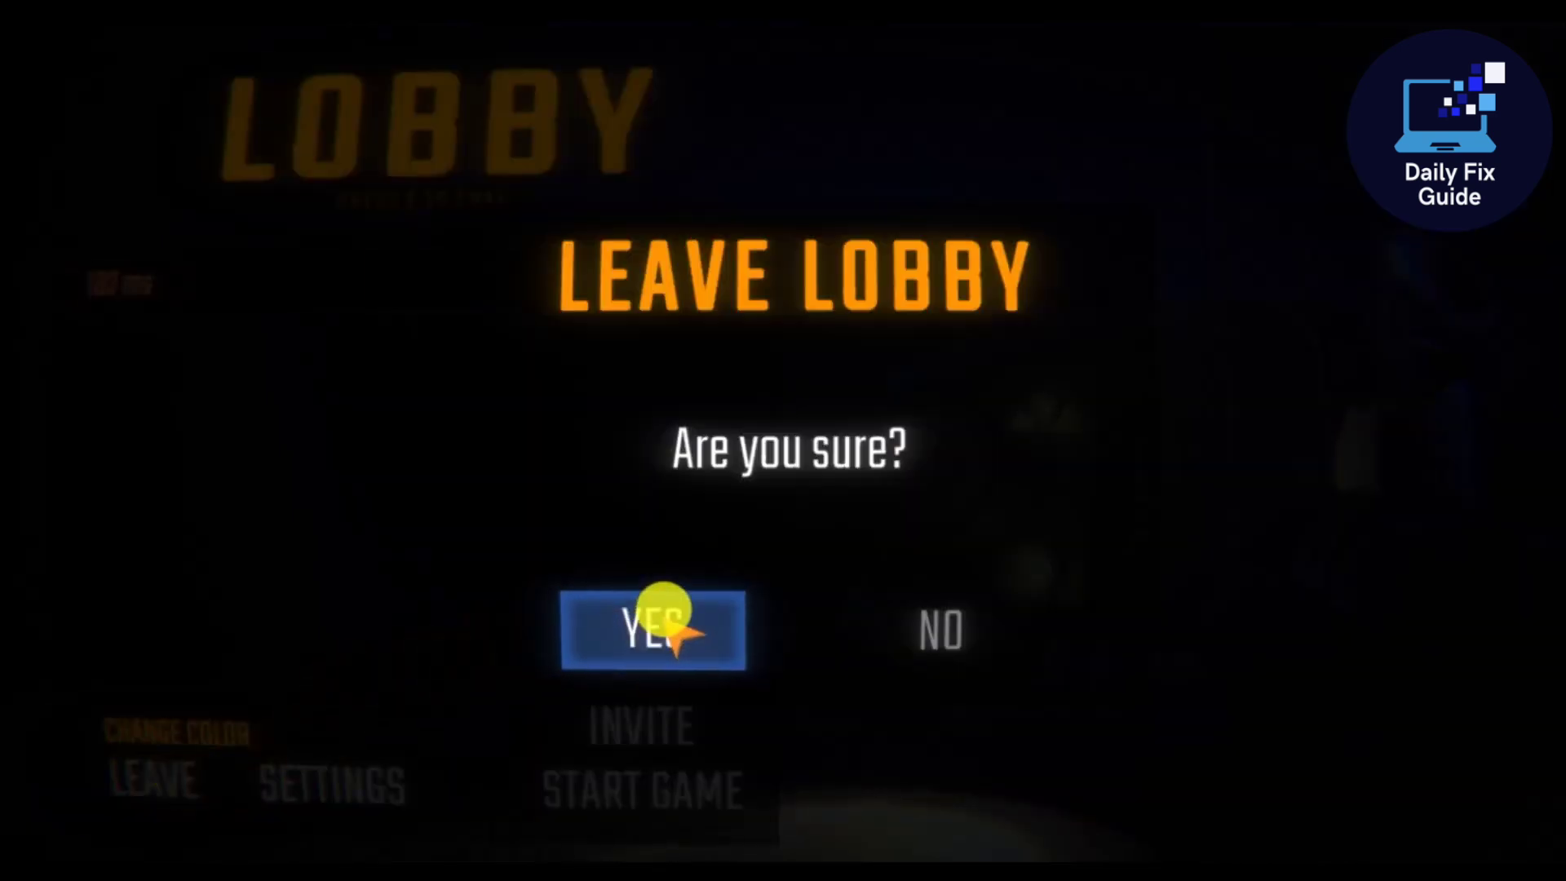
pyautogui.click(664, 610)
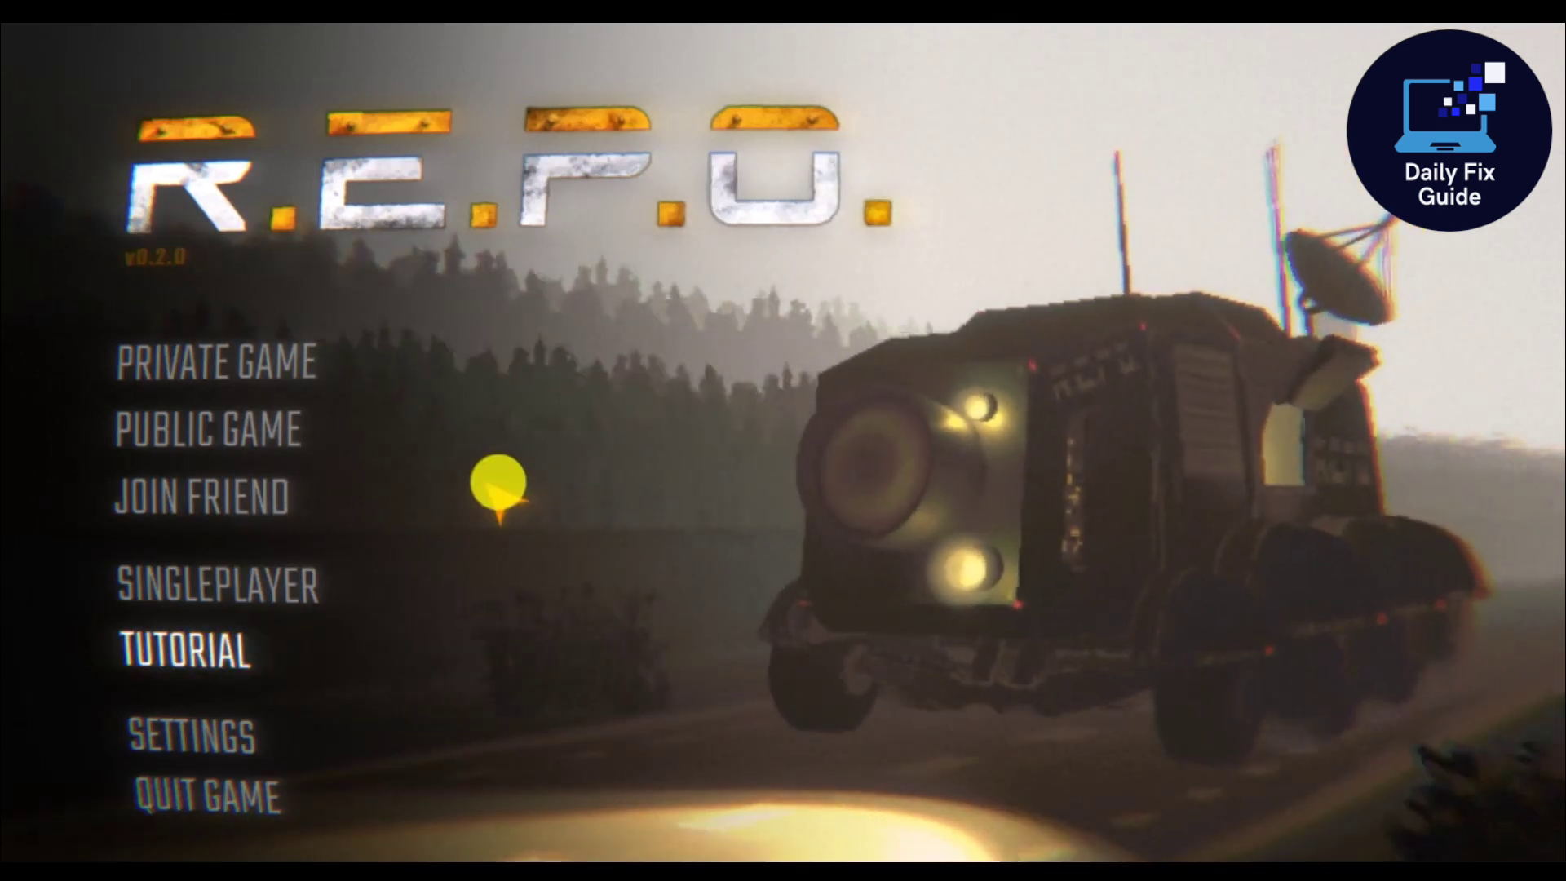
pyautogui.click(238, 490)
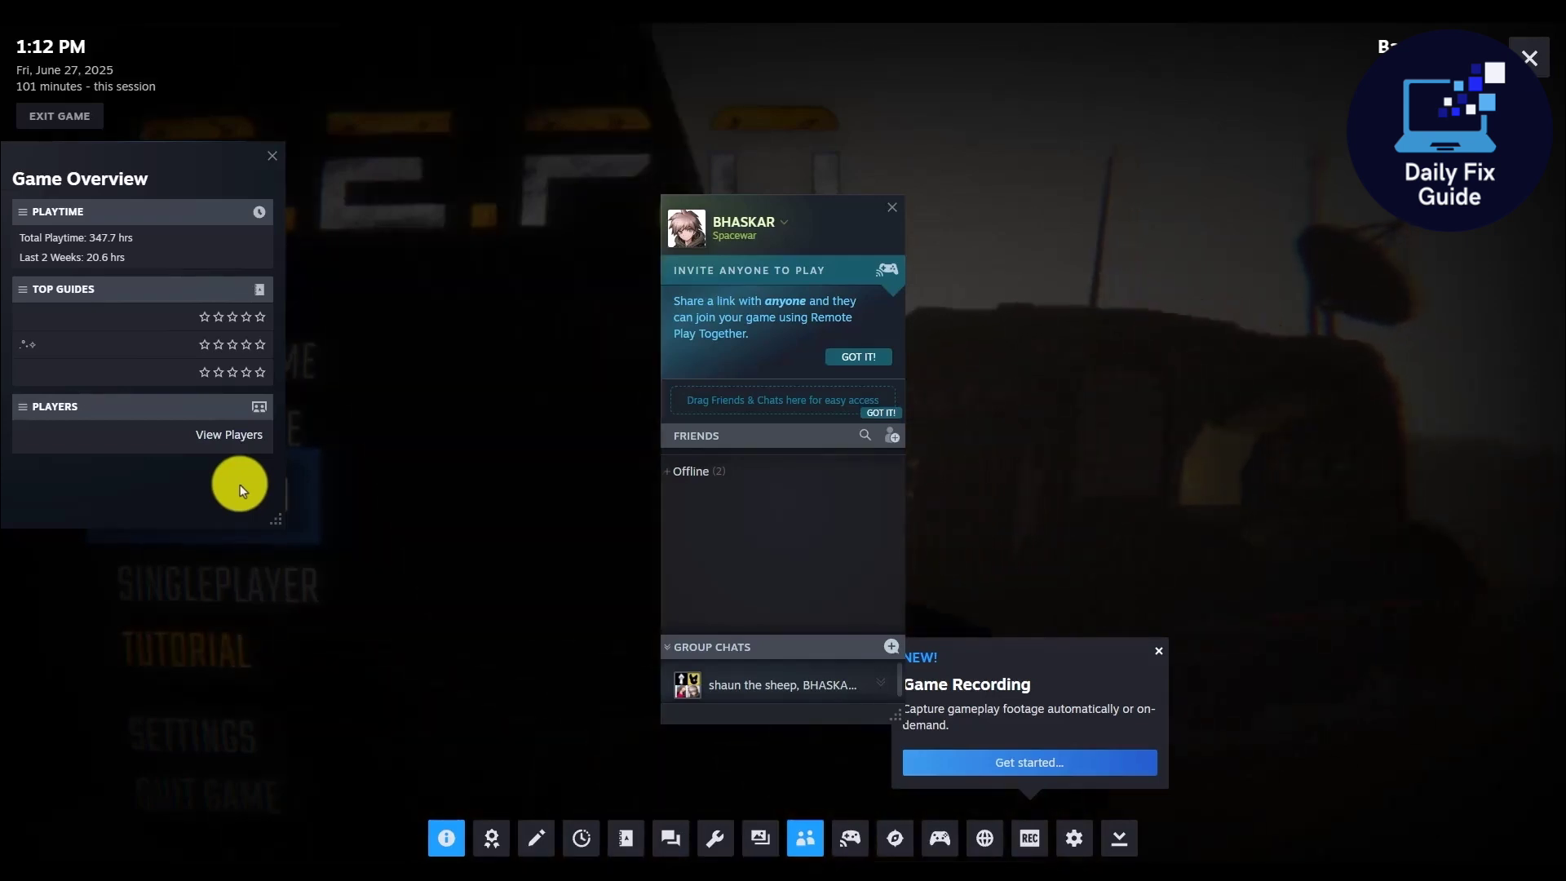
pyautogui.hotkey('shift', 'Tab')
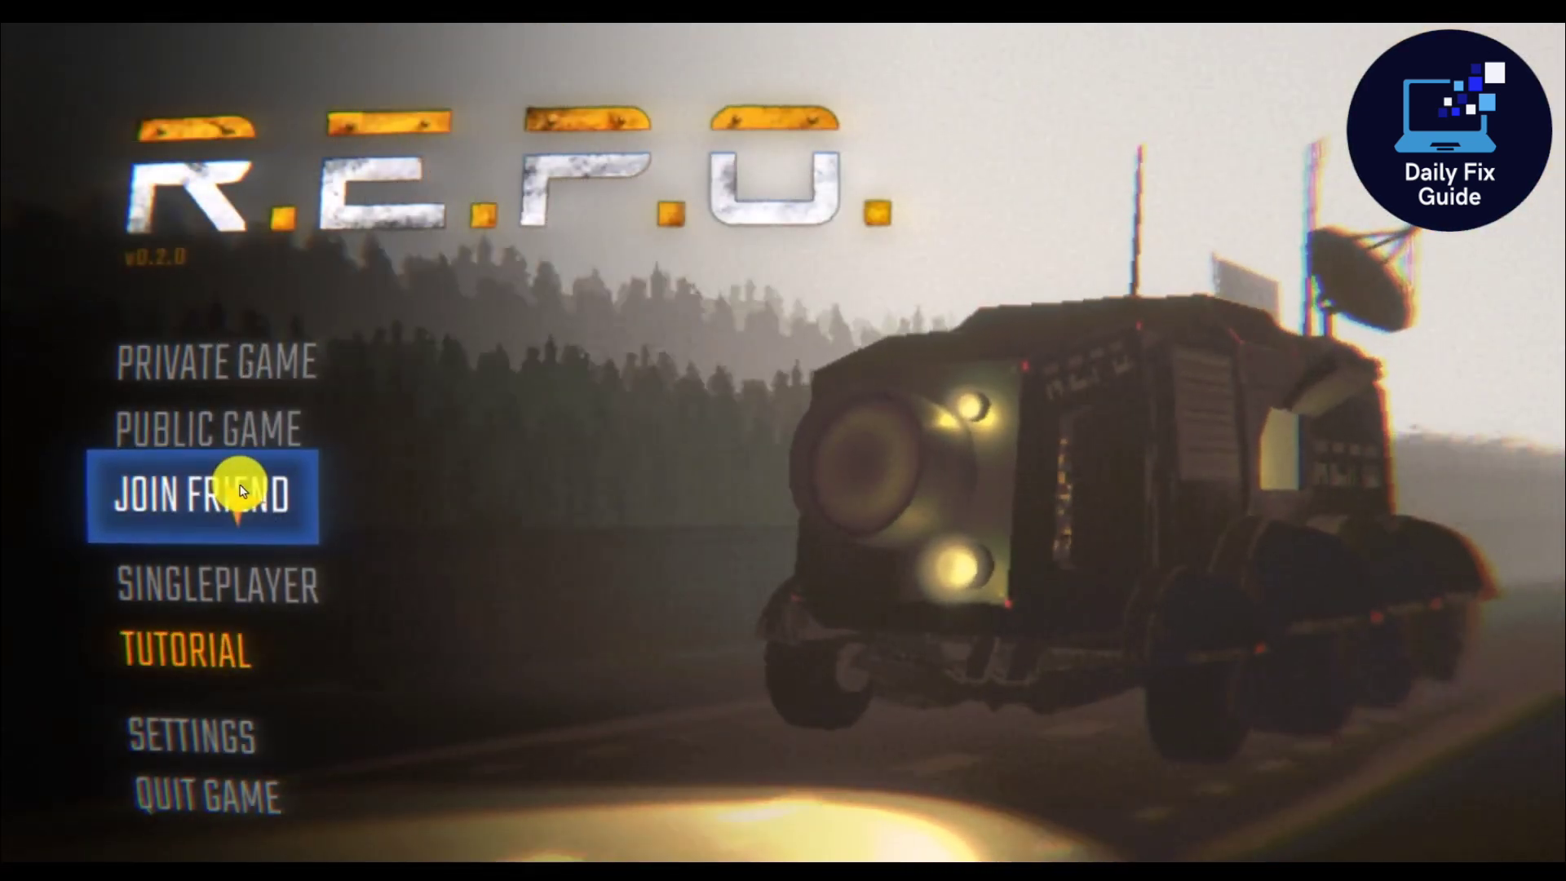
# Start a new singleplayer game from the saved-games screen, confirm with Yes!, then open the pause menu.
pyautogui.click(241, 491)
pyautogui.click(304, 576)
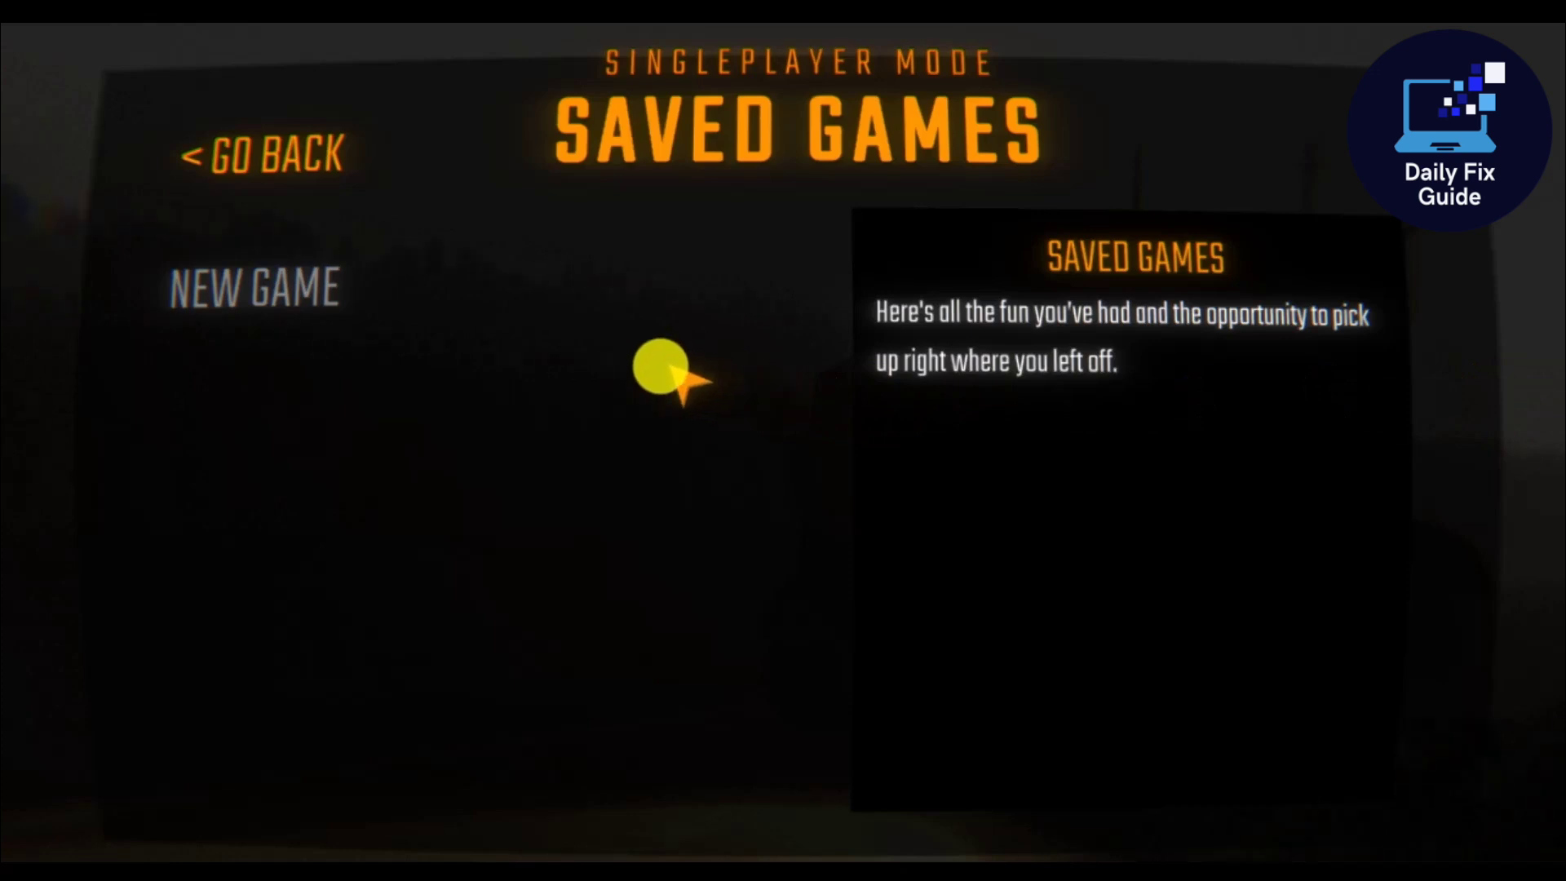
pyautogui.click(254, 287)
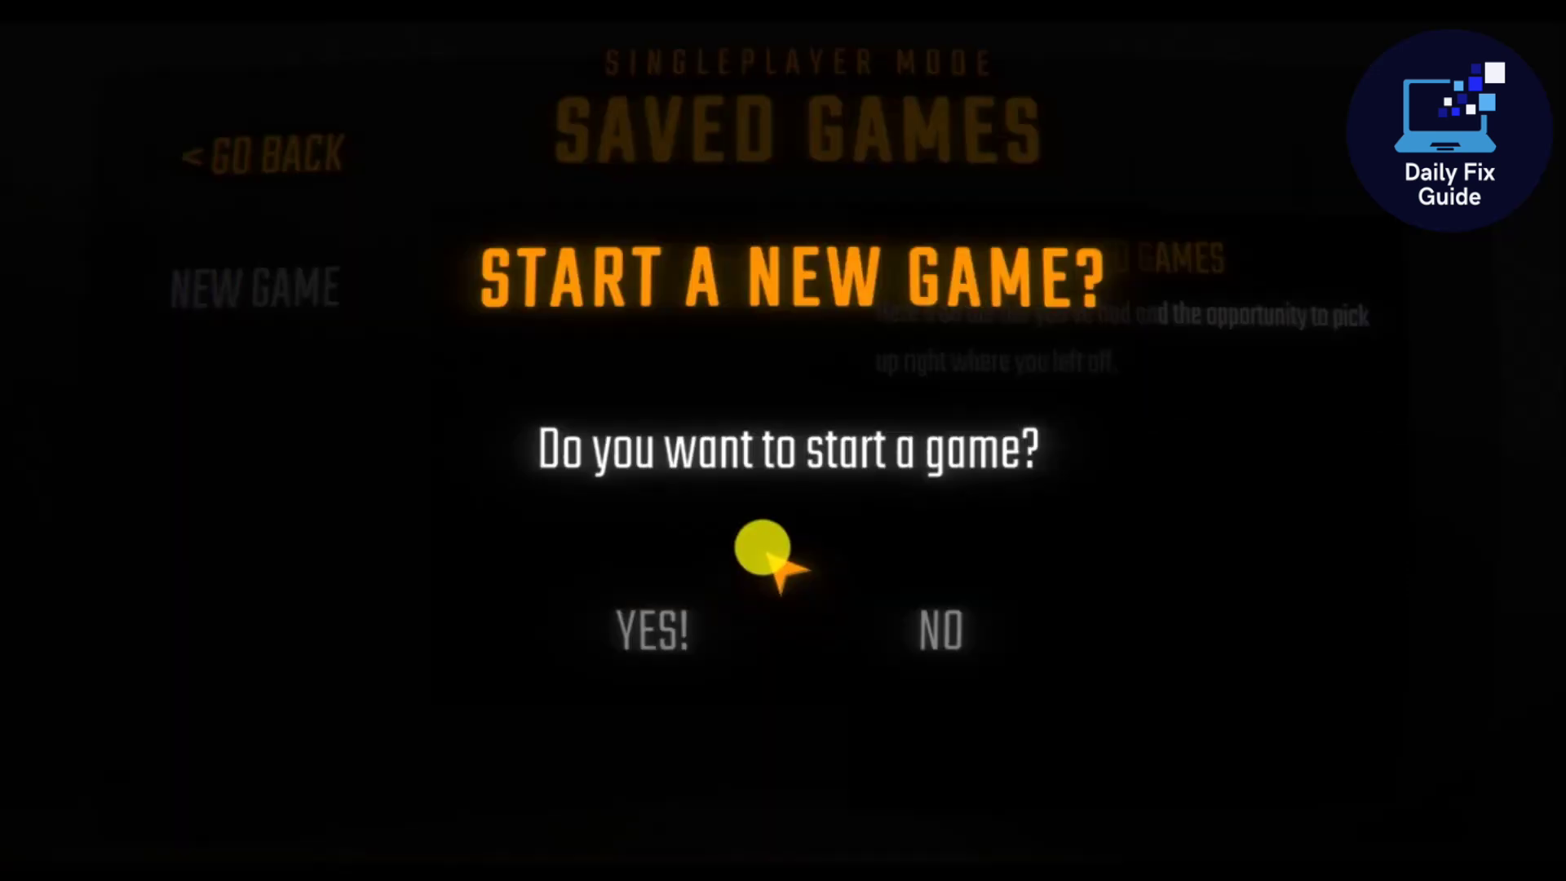
pyautogui.click(685, 623)
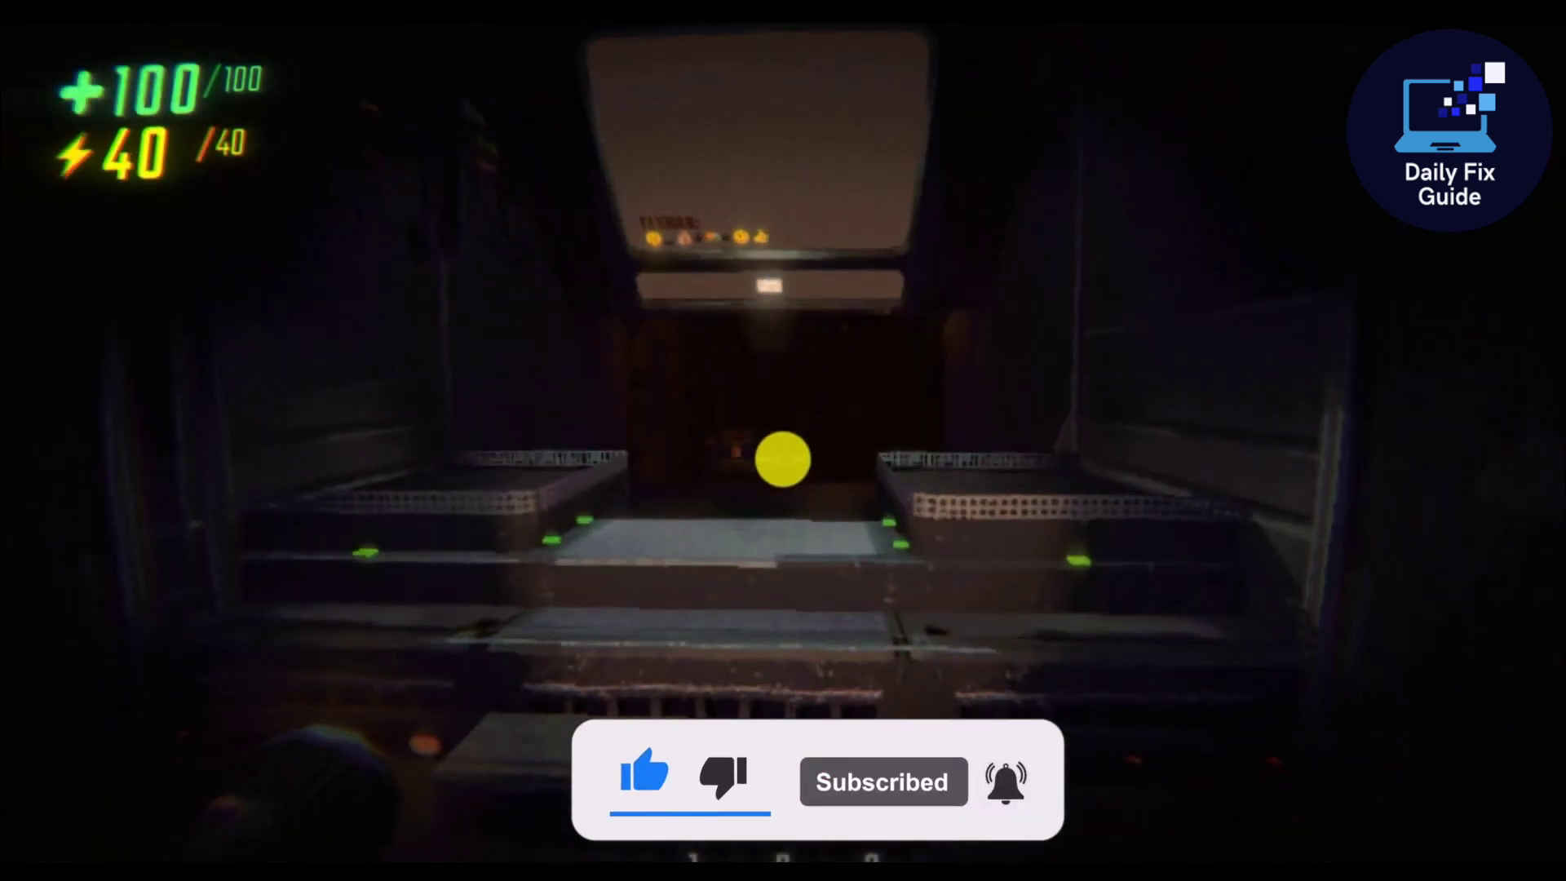
pyautogui.press('Escape')
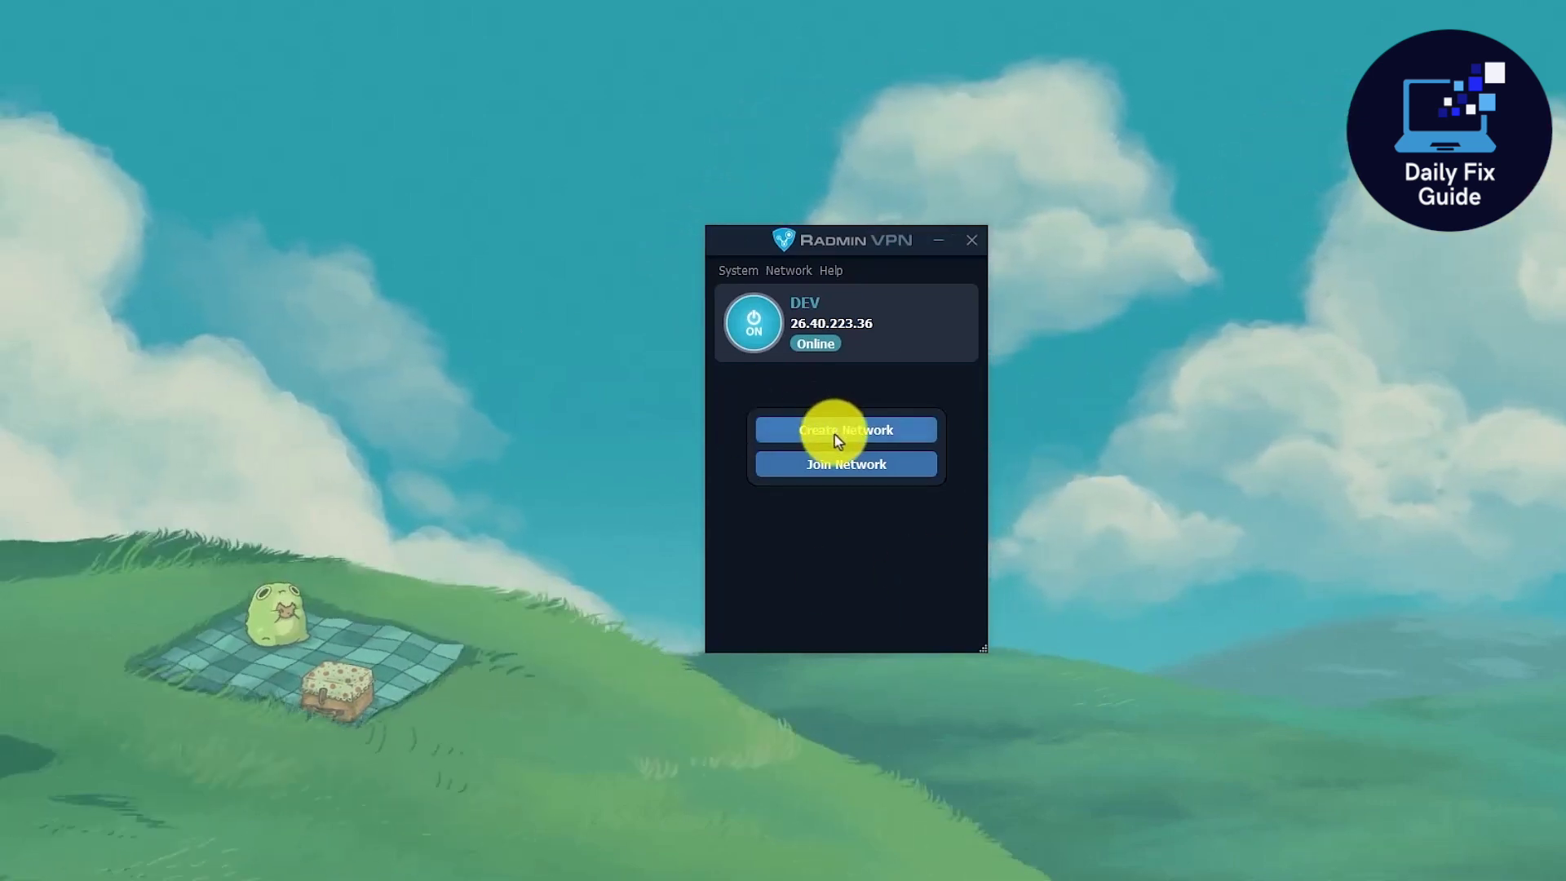
# Cancel Radmin VPN's Create Network dialog without making a network, then bring up the Reddit REPO Beta post.
pyautogui.click(891, 440)
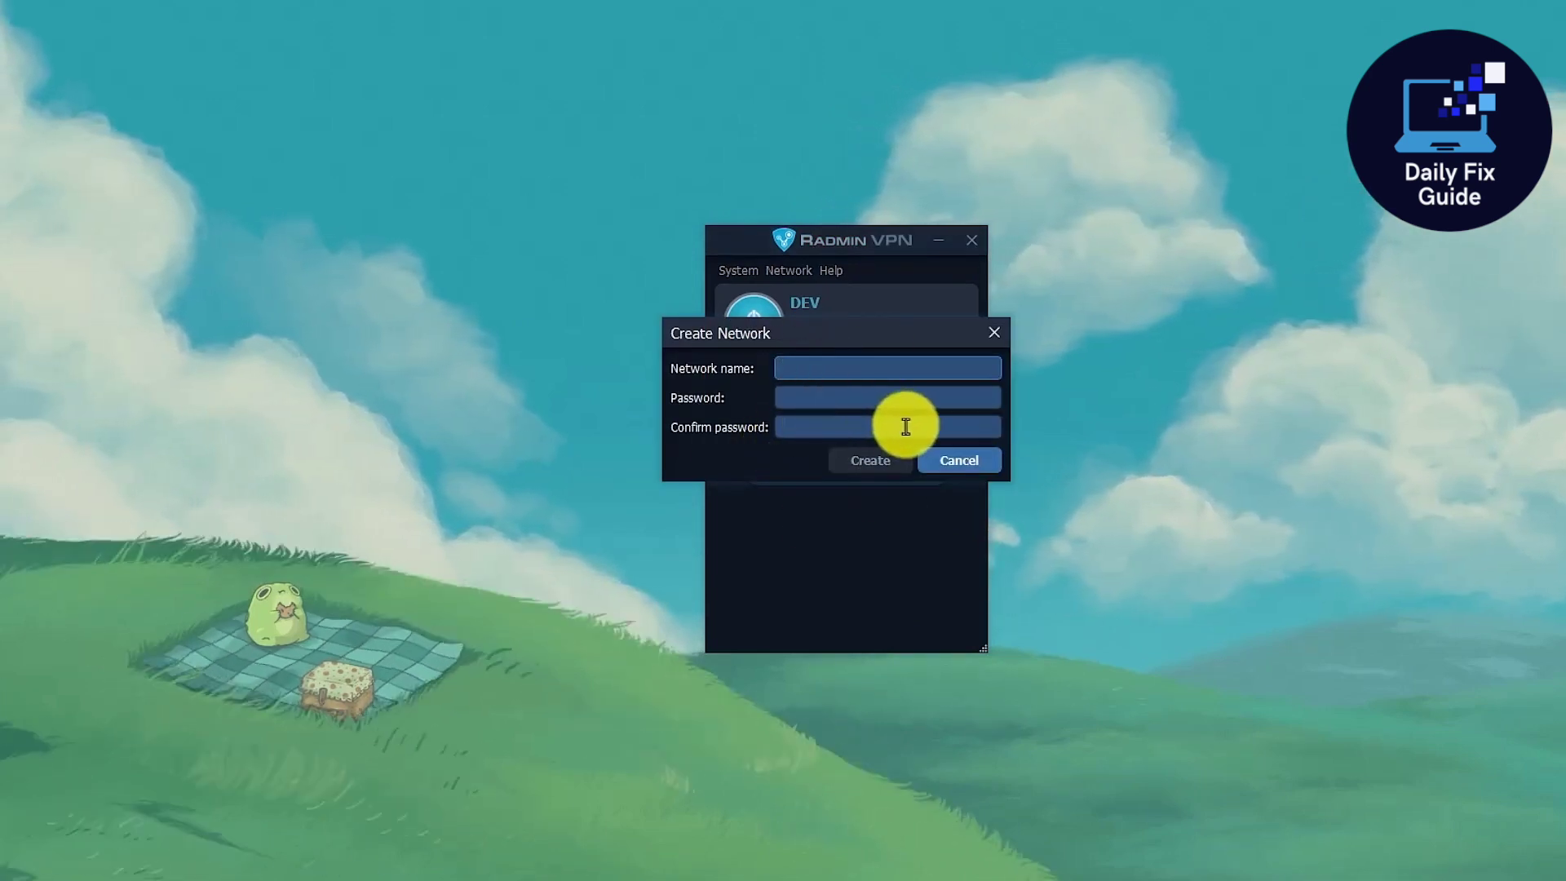
pyautogui.click(940, 459)
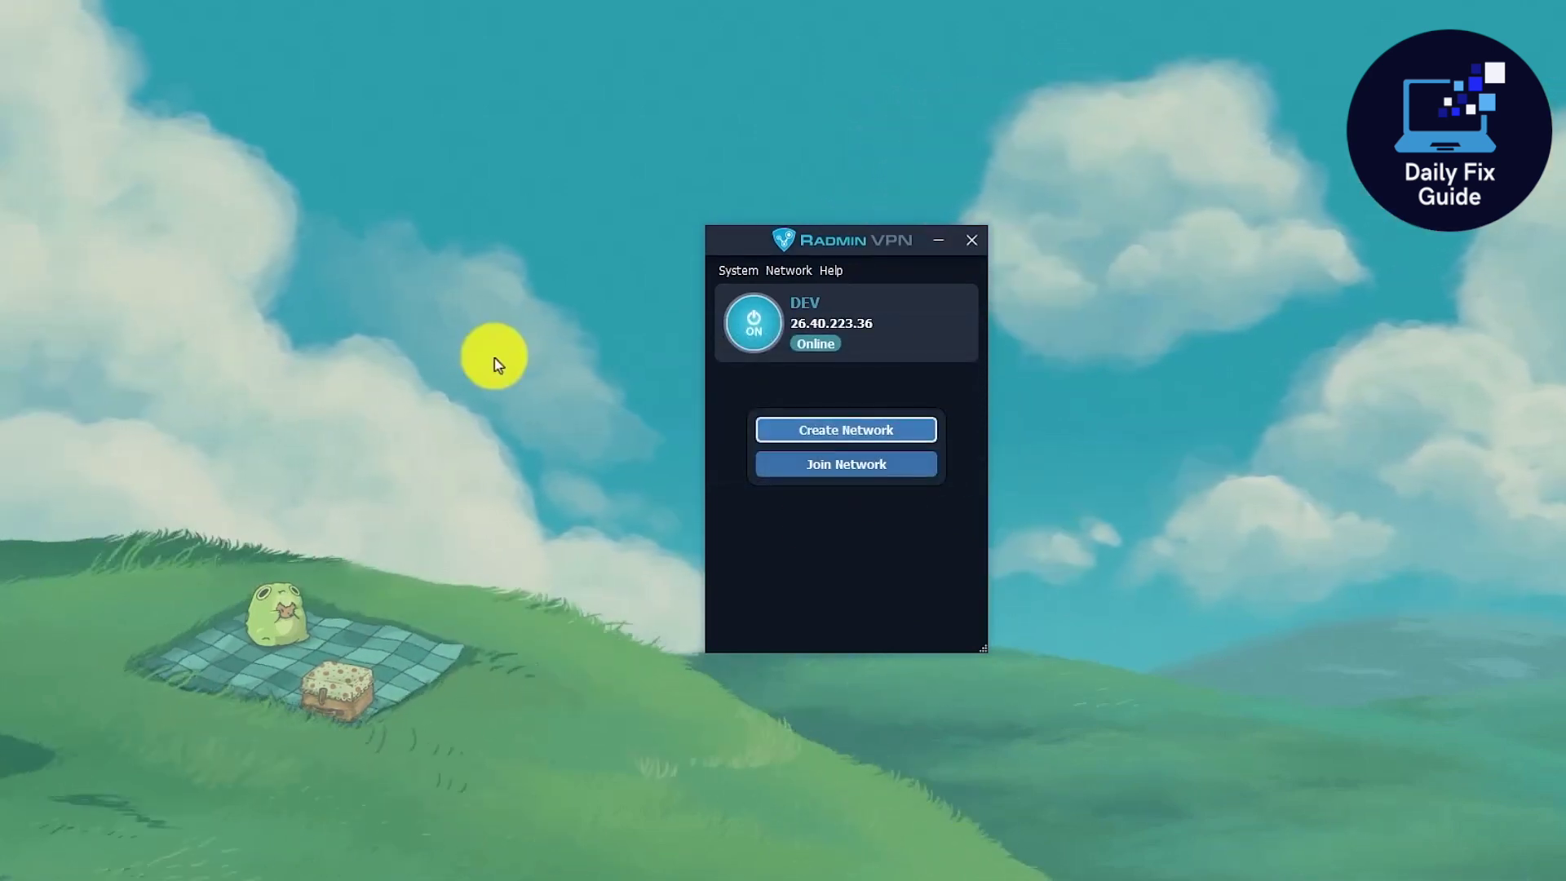
pyautogui.moveTo(396, 131); pyautogui.dragTo(1196, 767)
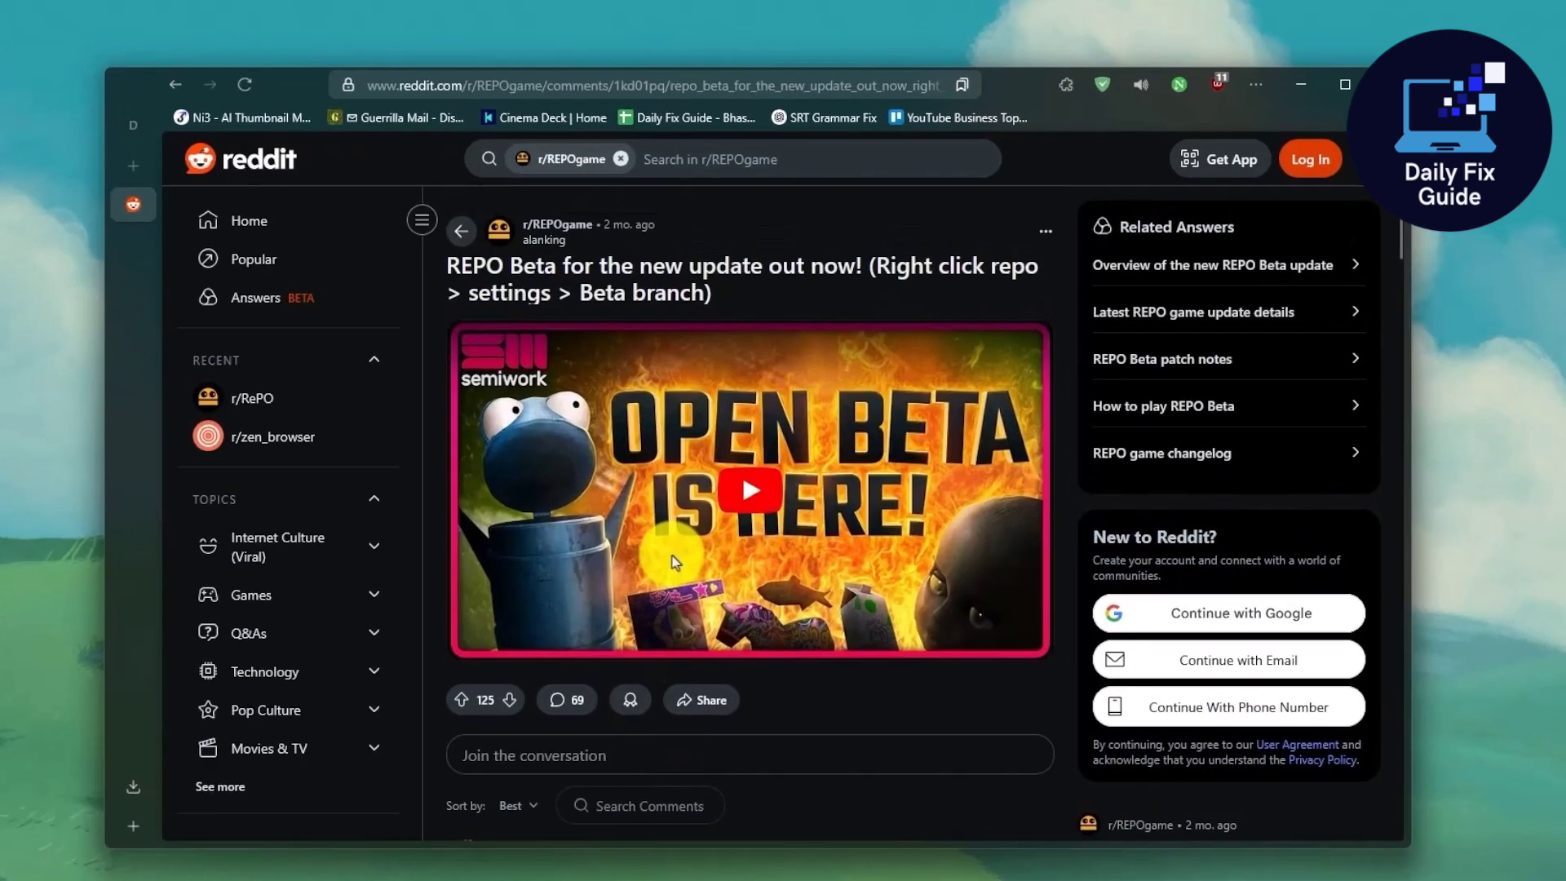
# Scroll through the REPO Beta post to read the top comment about Avant-Garde, matchmaking and regions.
pyautogui.scroll(-3, 674, 562)
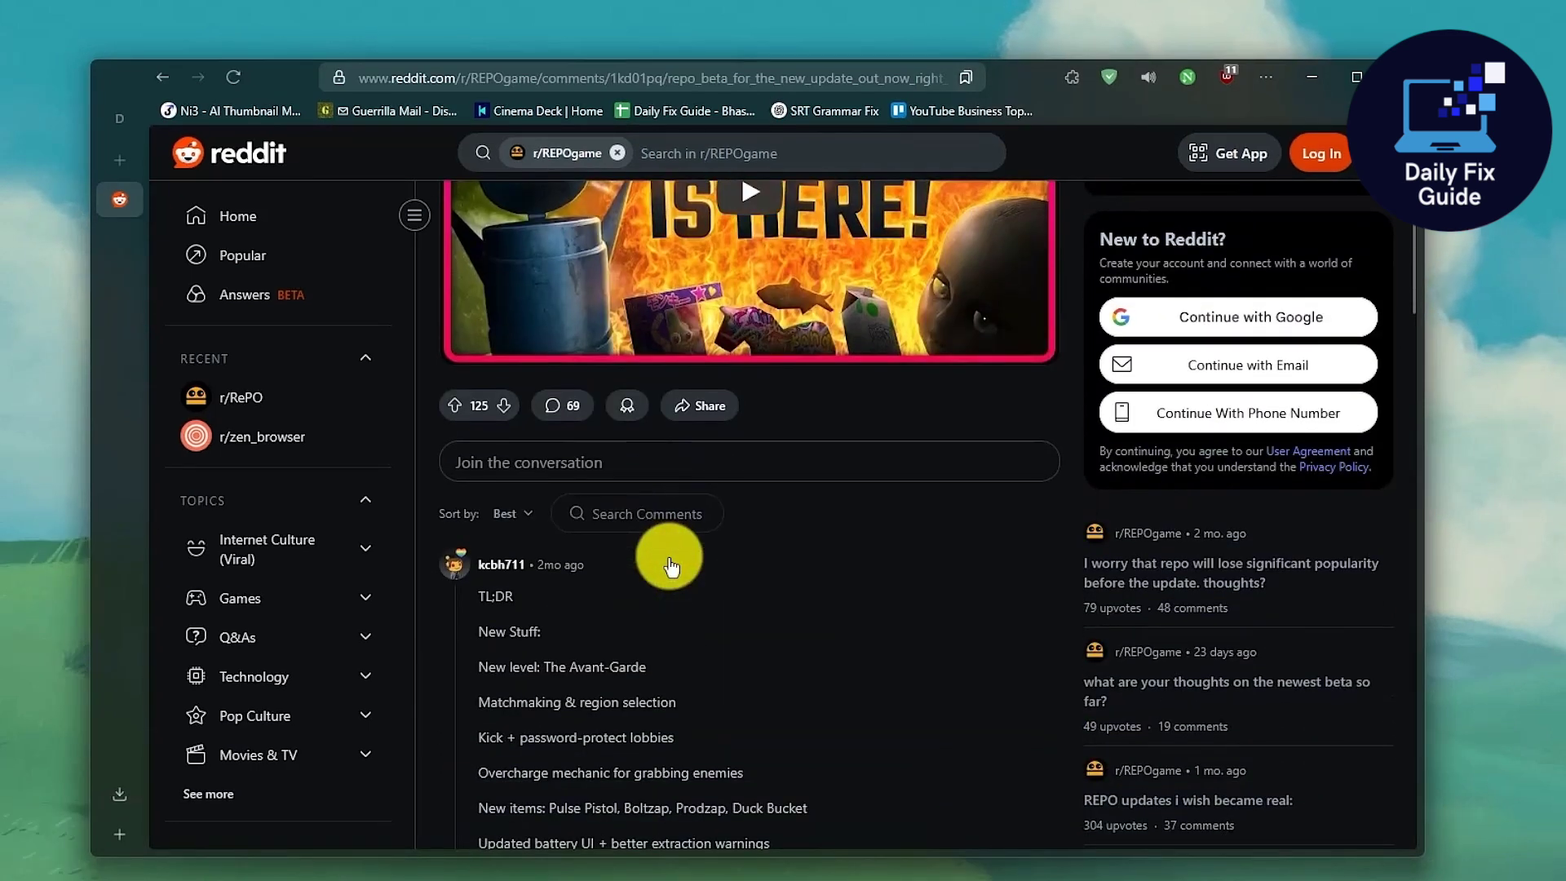
pyautogui.scroll(-2, 671, 565)
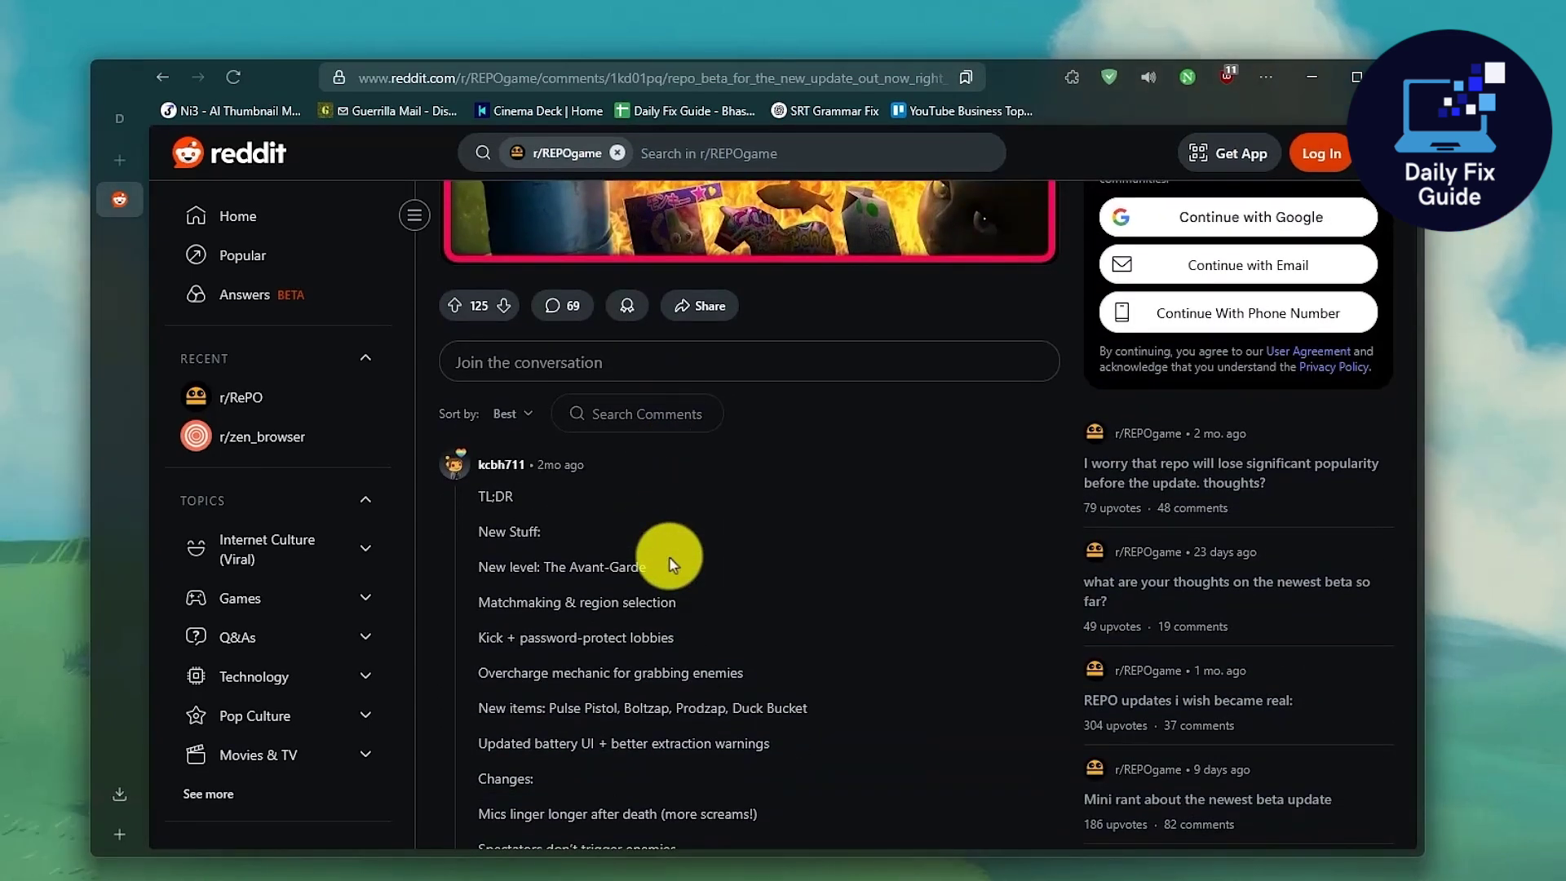
pyautogui.scroll(-3, 671, 565)
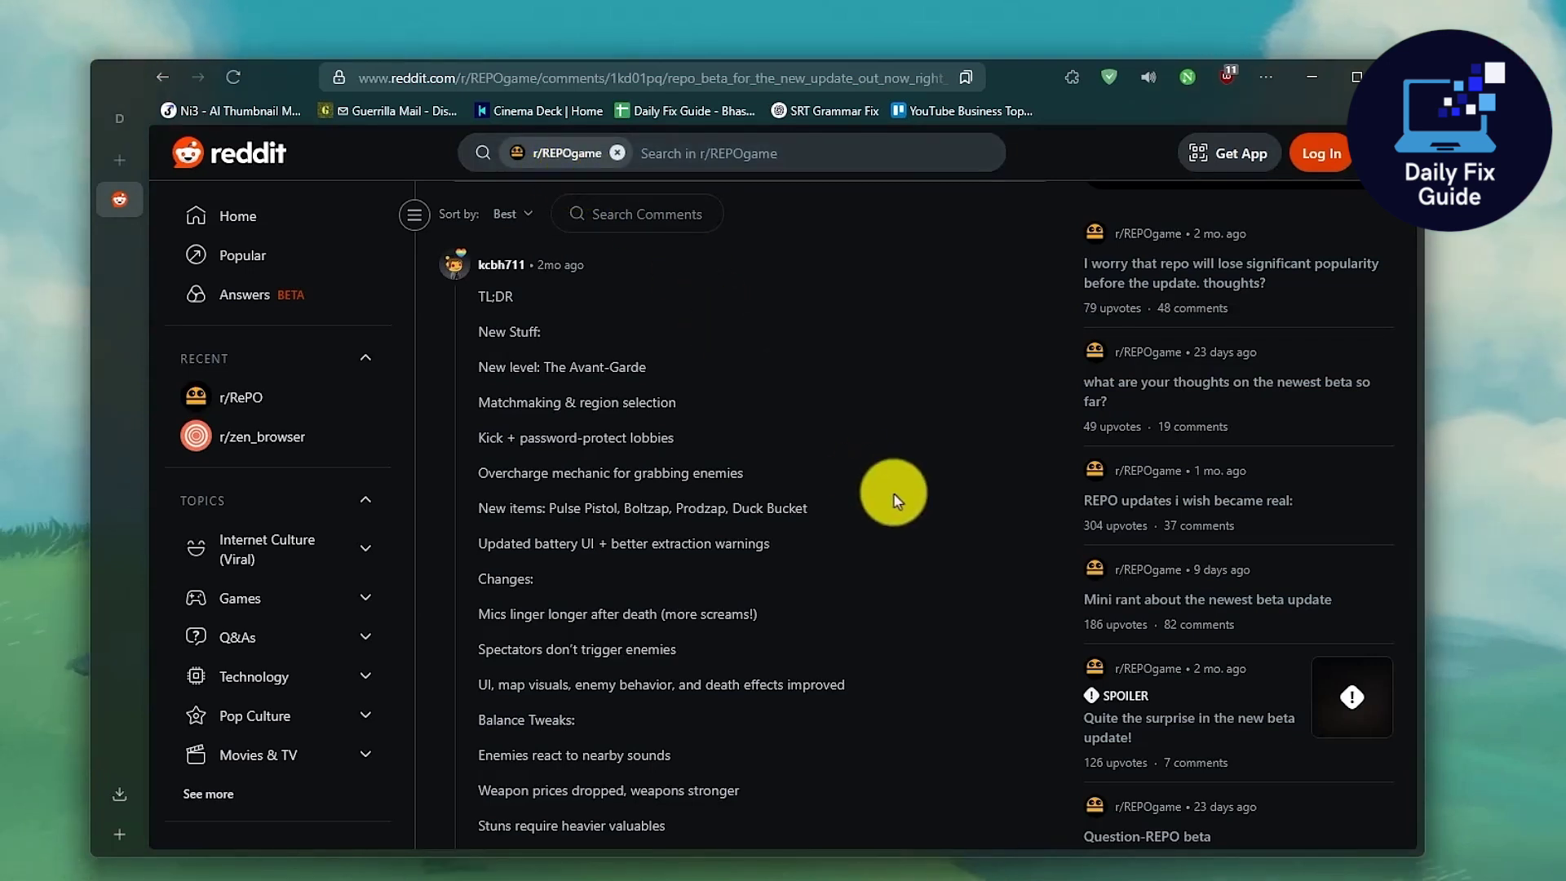
pyautogui.scroll(-4, 895, 495)
pyautogui.scroll(10, 895, 495)
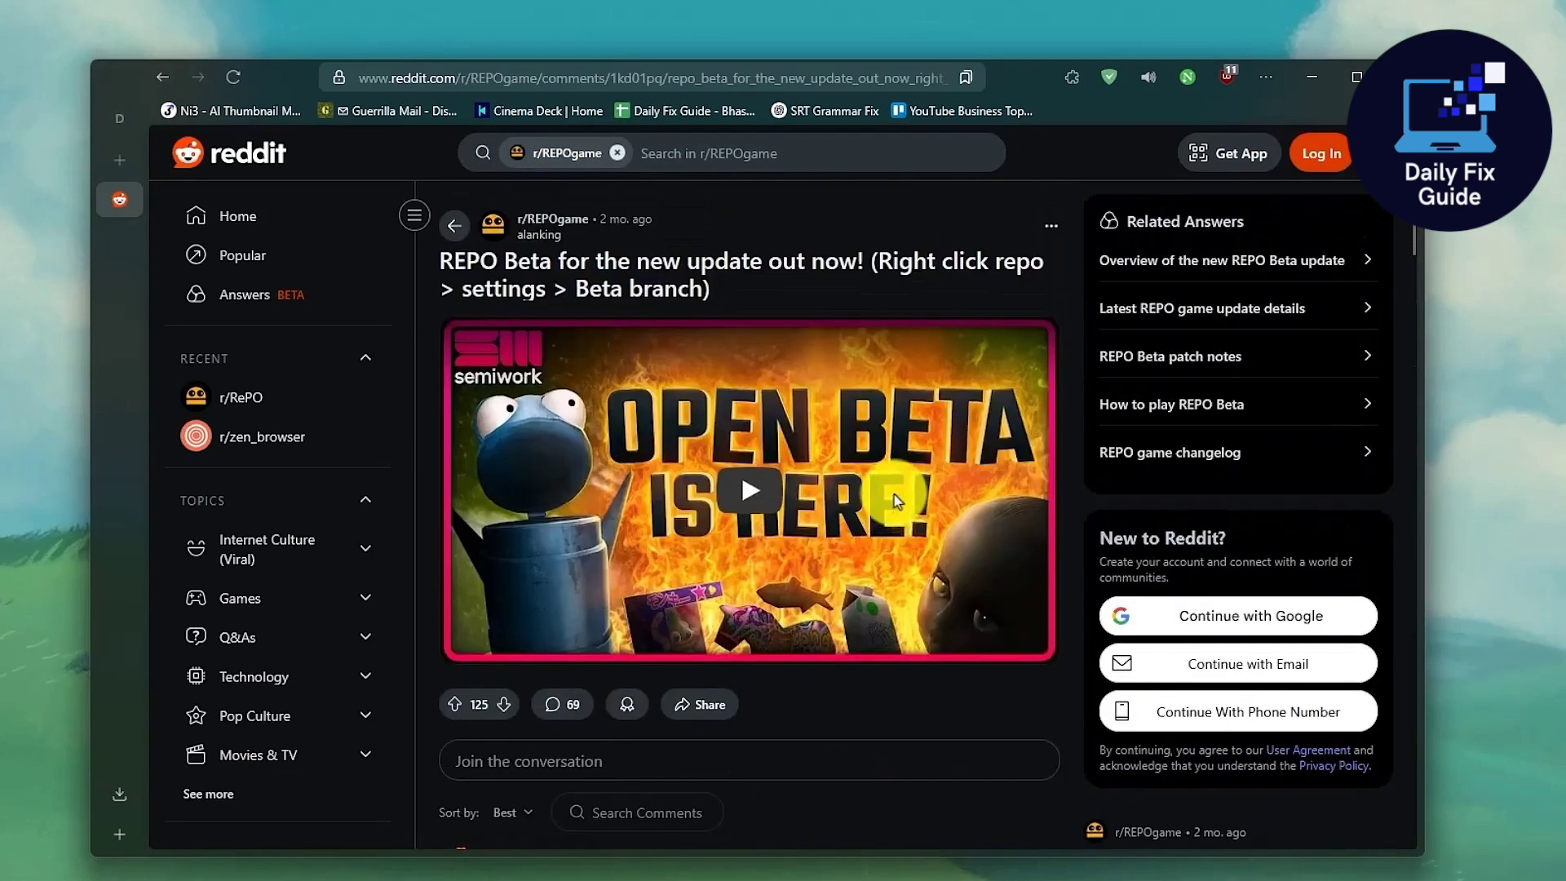
pyautogui.scroll(-7, 895, 494)
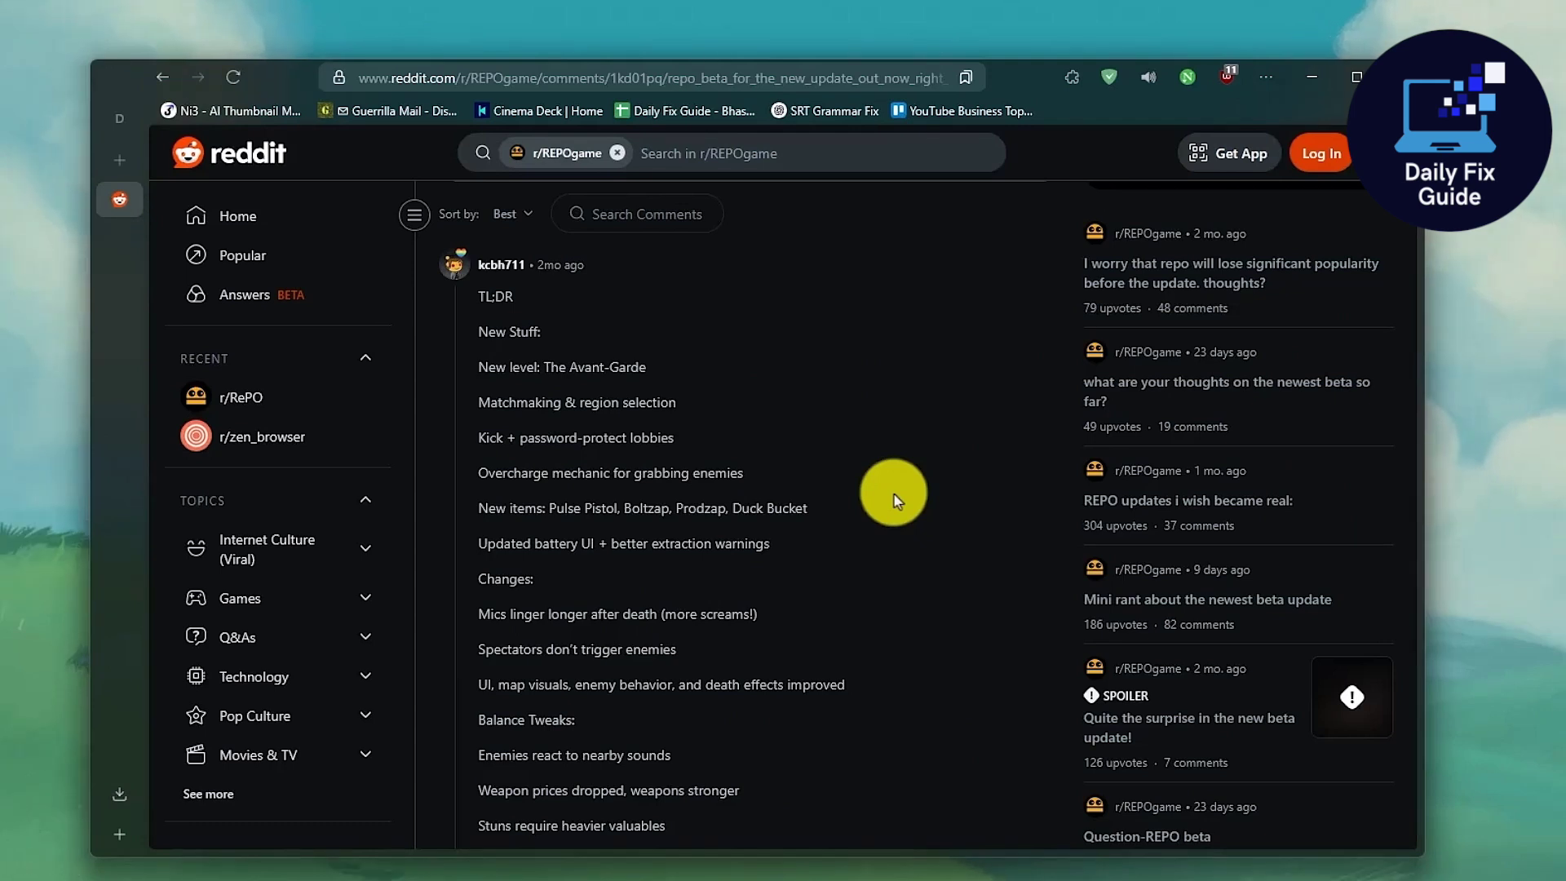